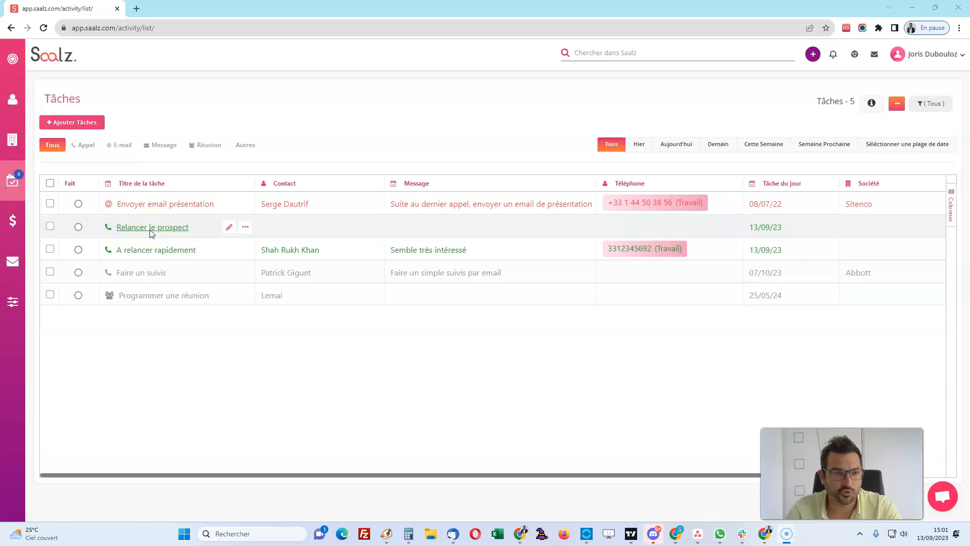
Start a new call task titled "Relancer le prospect".
click(139, 273)
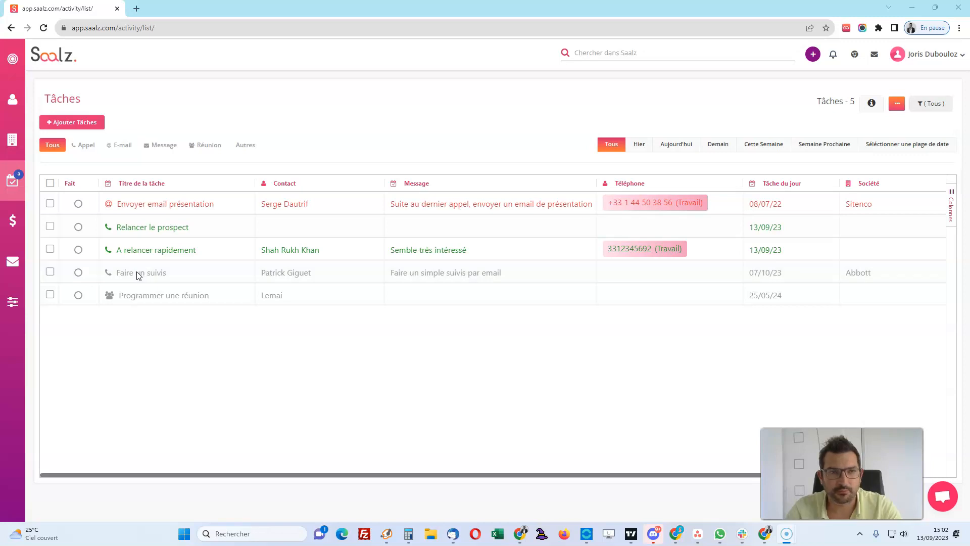
click(91, 131)
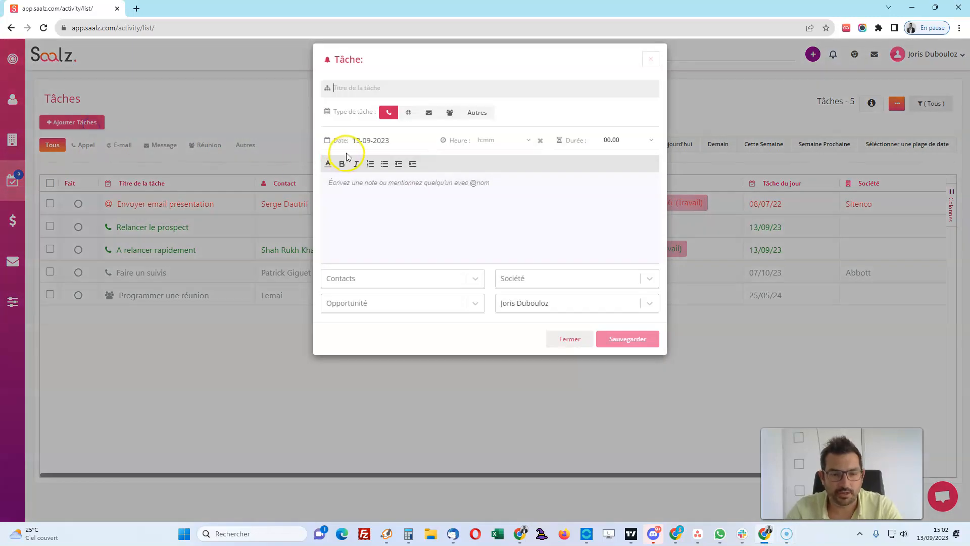
text(Relanc)
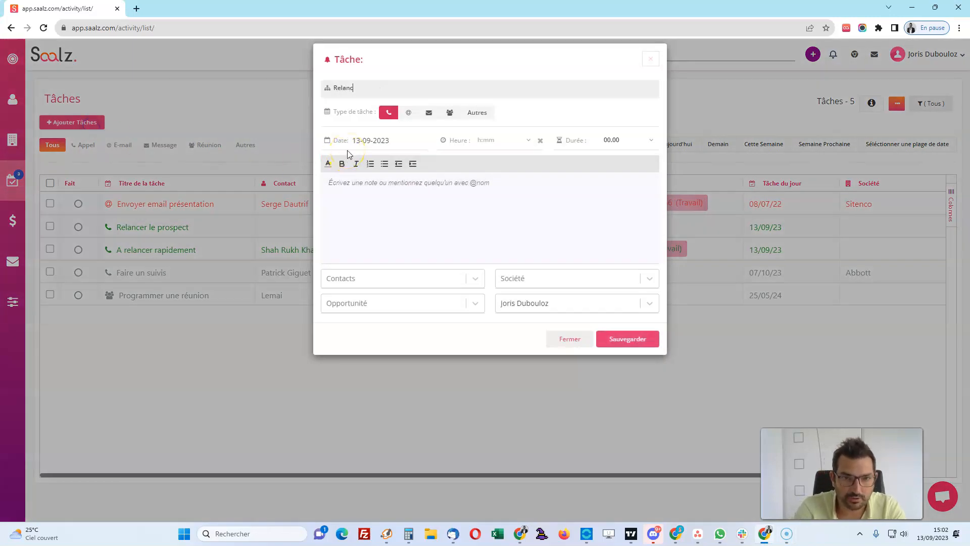
text(er le prospect)
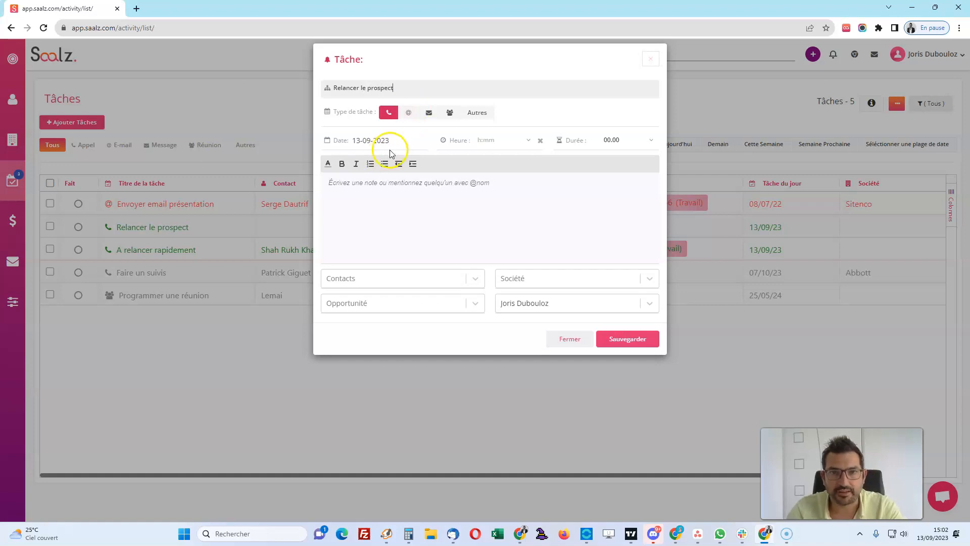
Write the task note "regarde ca" with a mention of a teammate, and close the task form without saving.
click(425, 195)
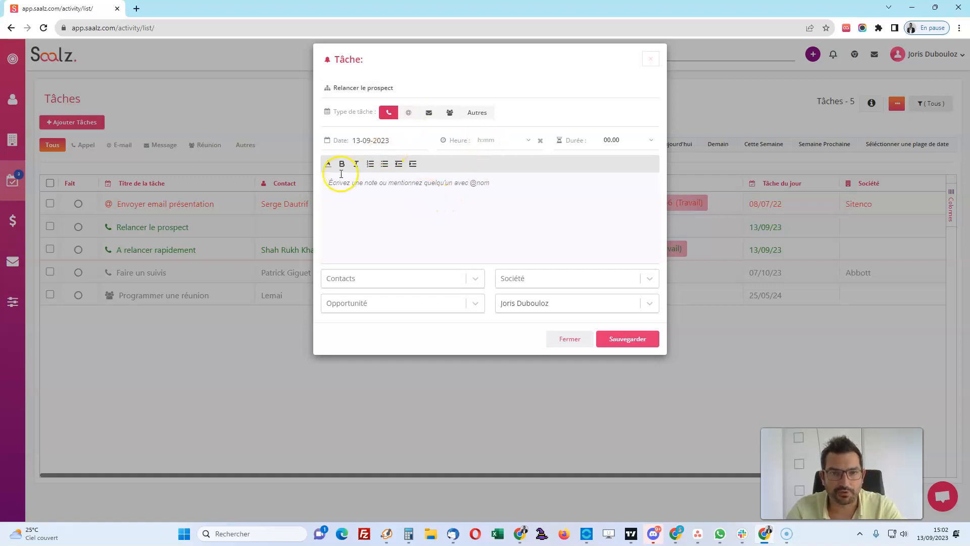
text(@kevin)
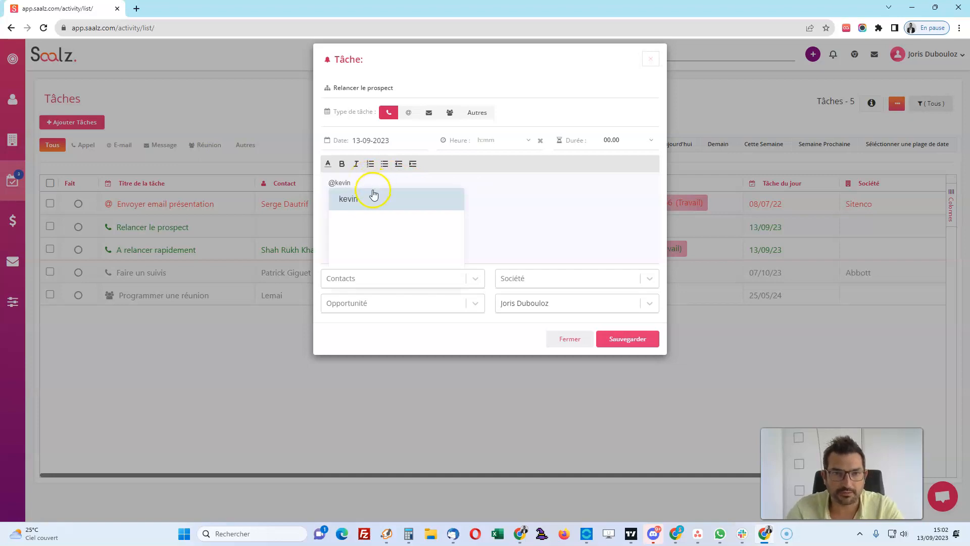
click(348, 199)
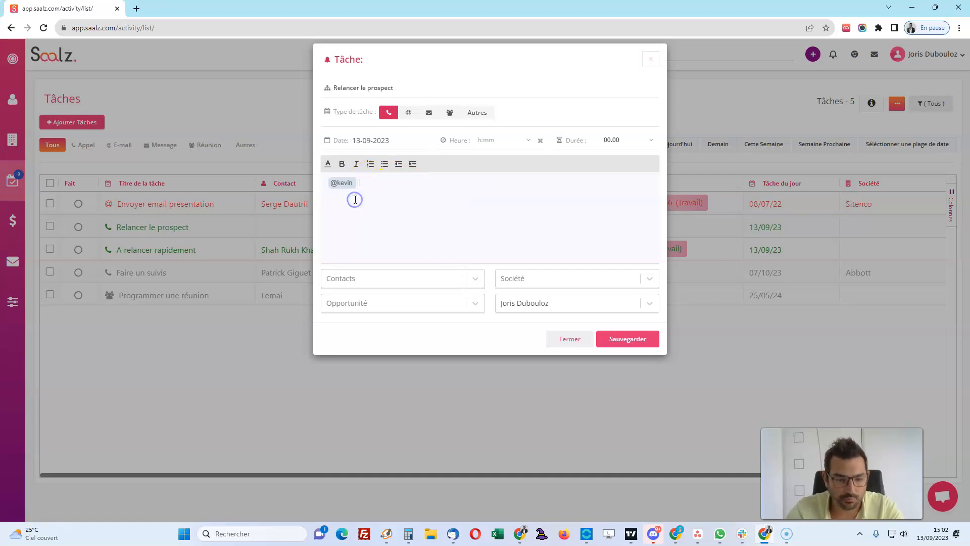
text(regarde ca)
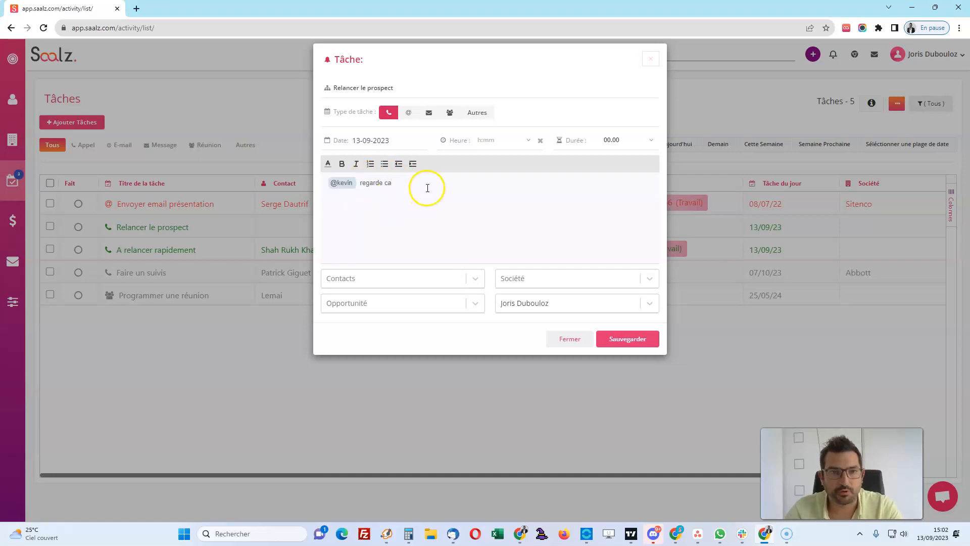
drag(427, 189, 321, 184)
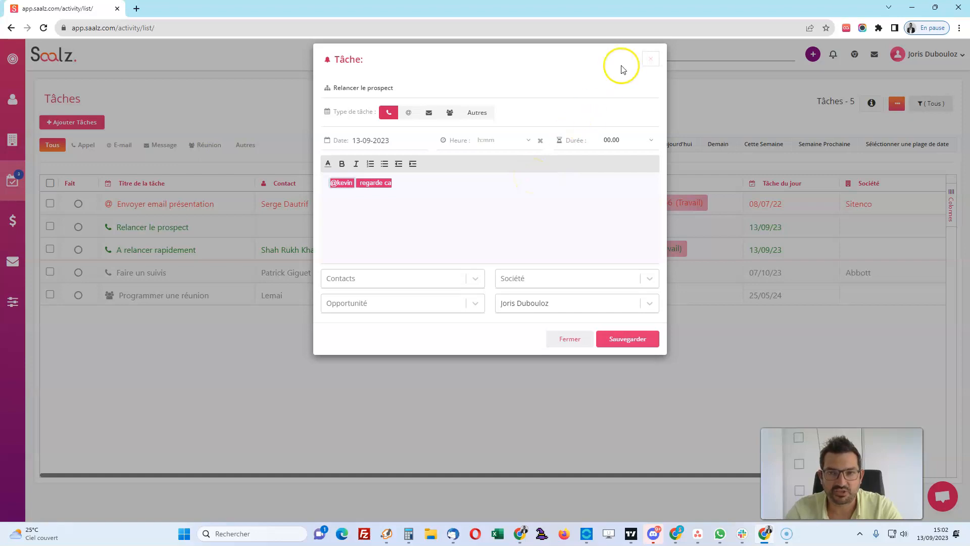
click(650, 62)
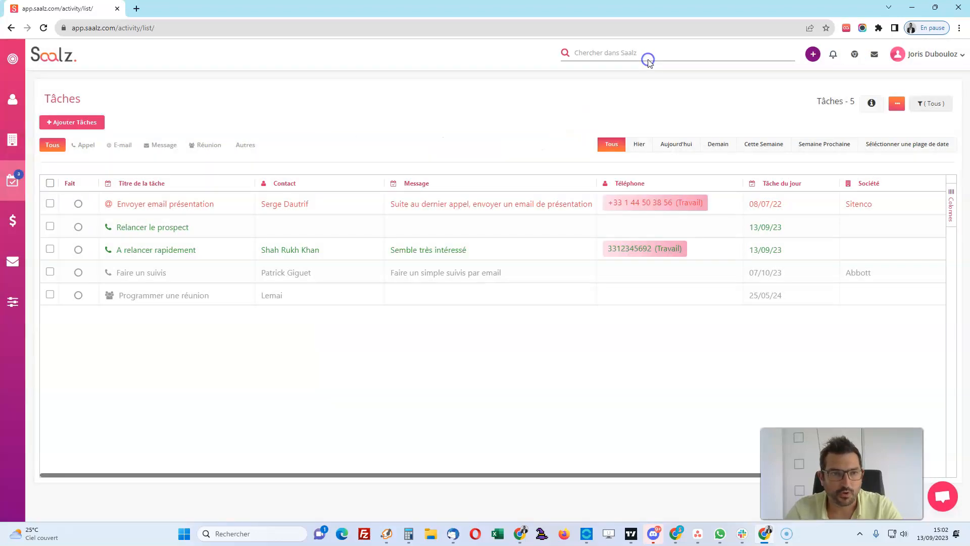
Open the first contact's record from the contacts list and start a new task for that contact.
click(13, 101)
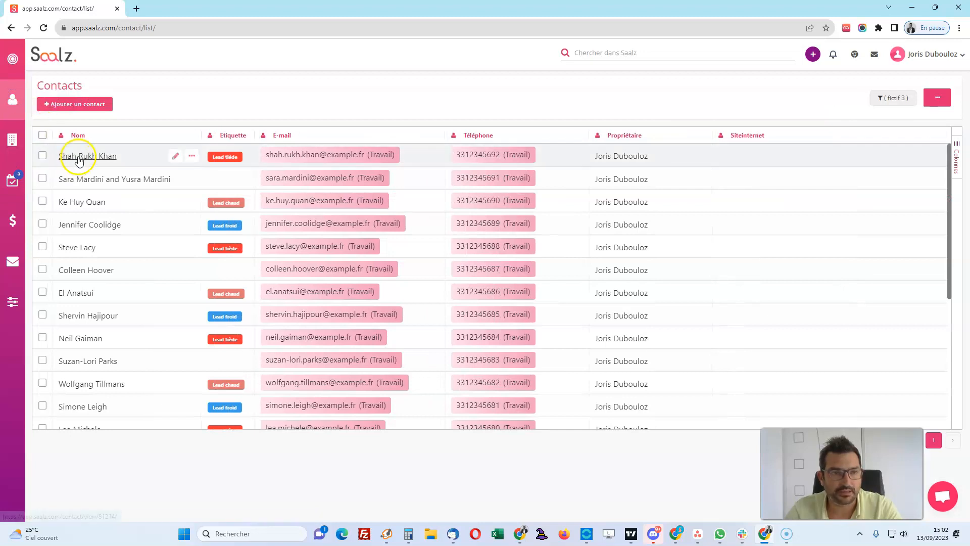
click(80, 158)
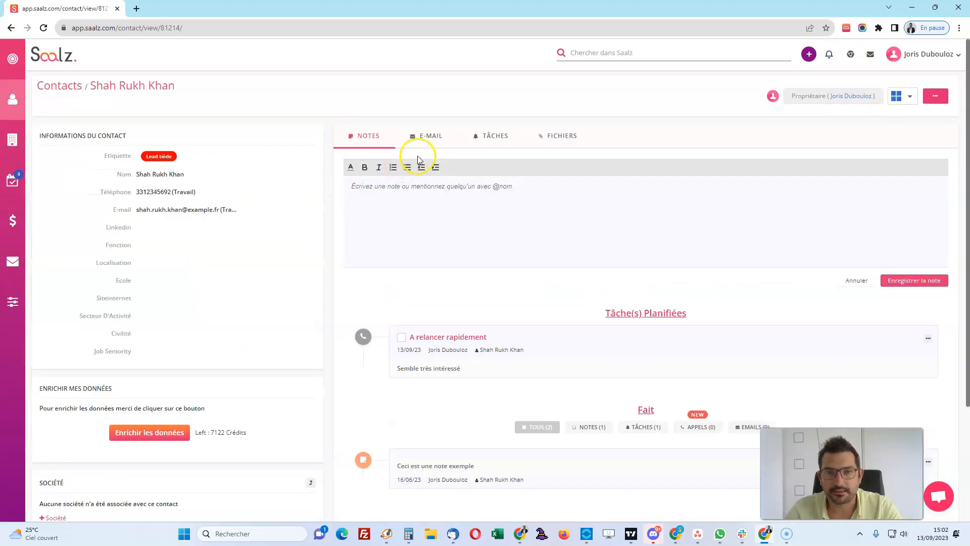
click(498, 145)
text(R)
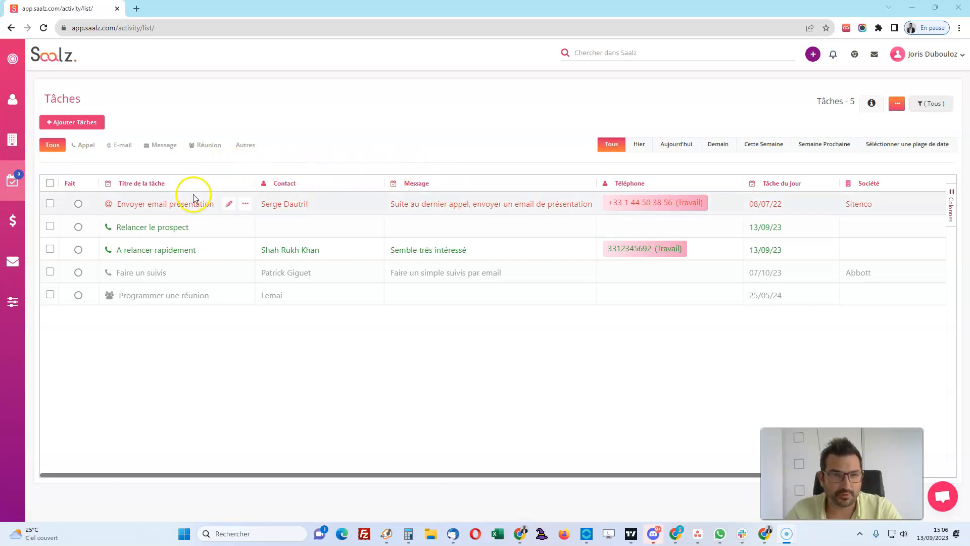
View the actions available for the "Envoyer email présentation" task in the task list.
mouse_move(176, 185)
mouse_down()
mouse_move(318, 191)
mouse_move(182, 192)
mouse_up()
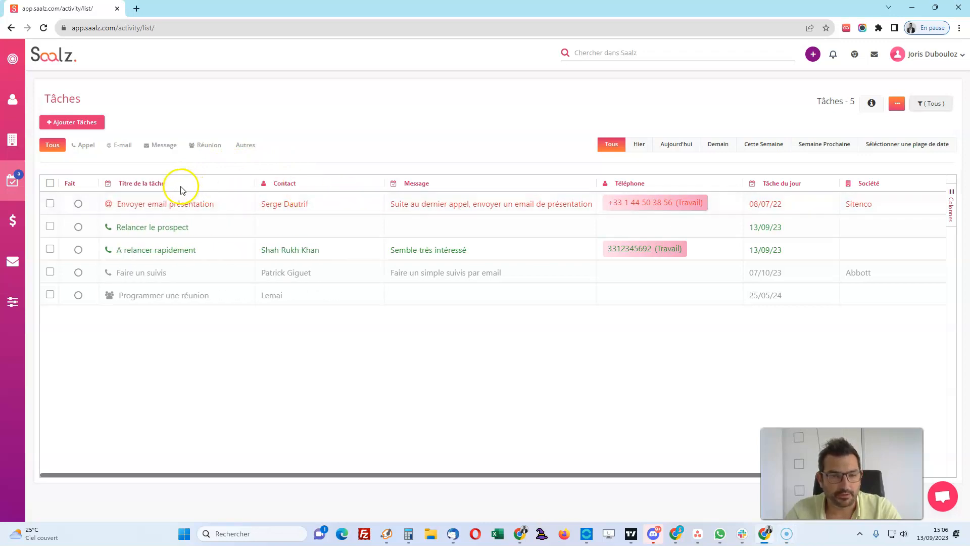
right_click(173, 206)
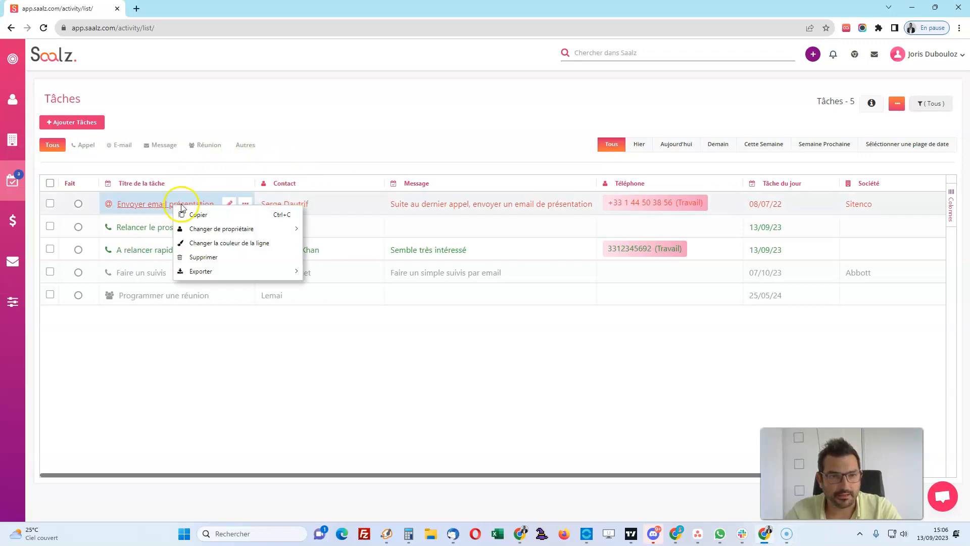
click(366, 116)
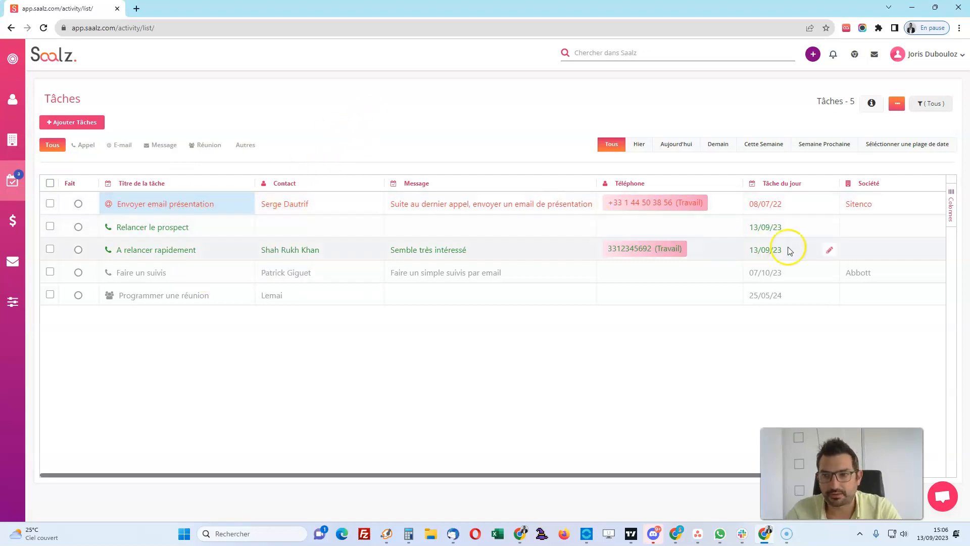
Set the message of the "Relancer le prospect" task to "Exemple note".
click(438, 221)
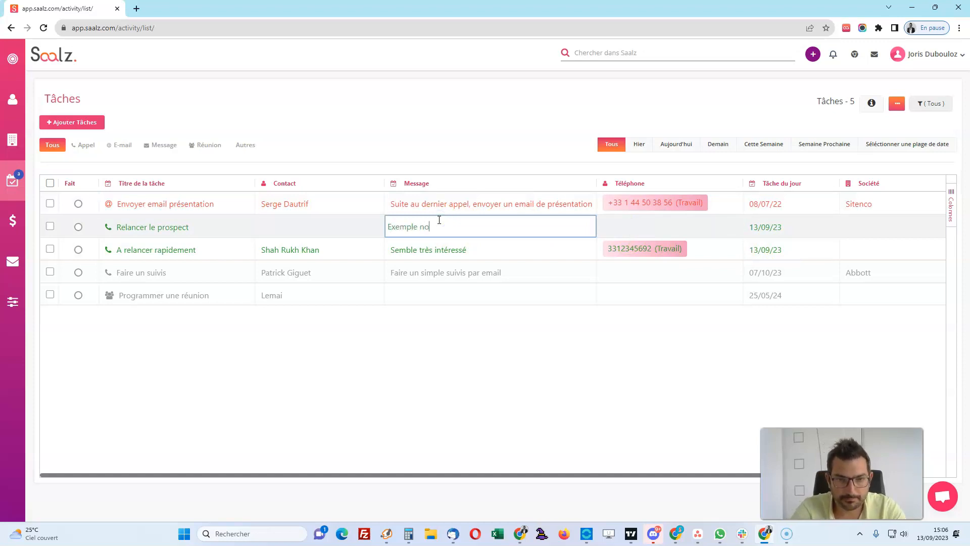
click(451, 97)
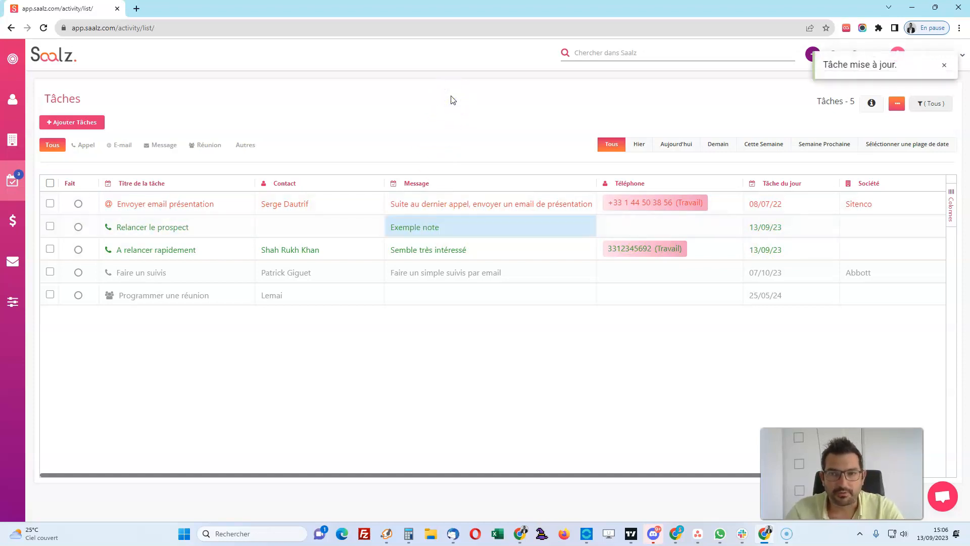
Show the Propriétaire column in the task list and hide it again.
click(951, 204)
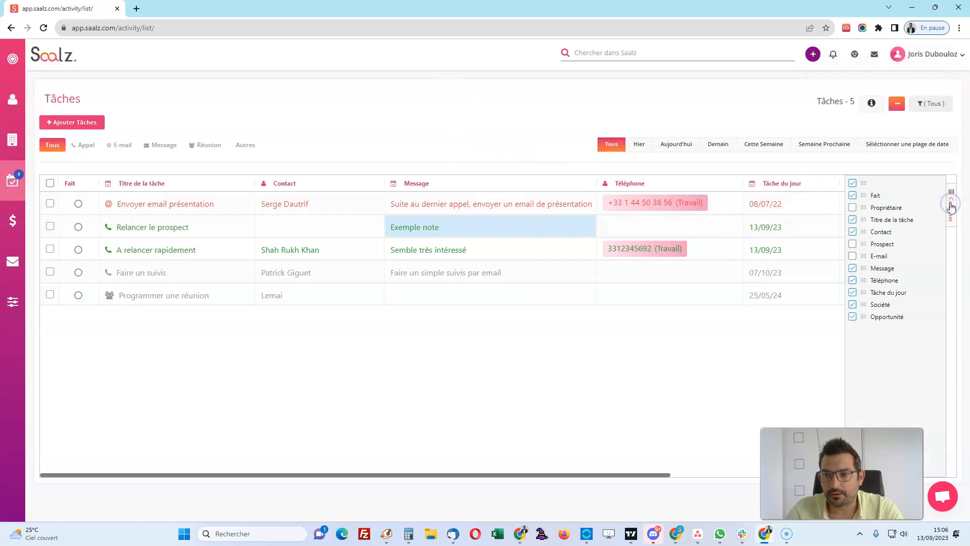
click(852, 207)
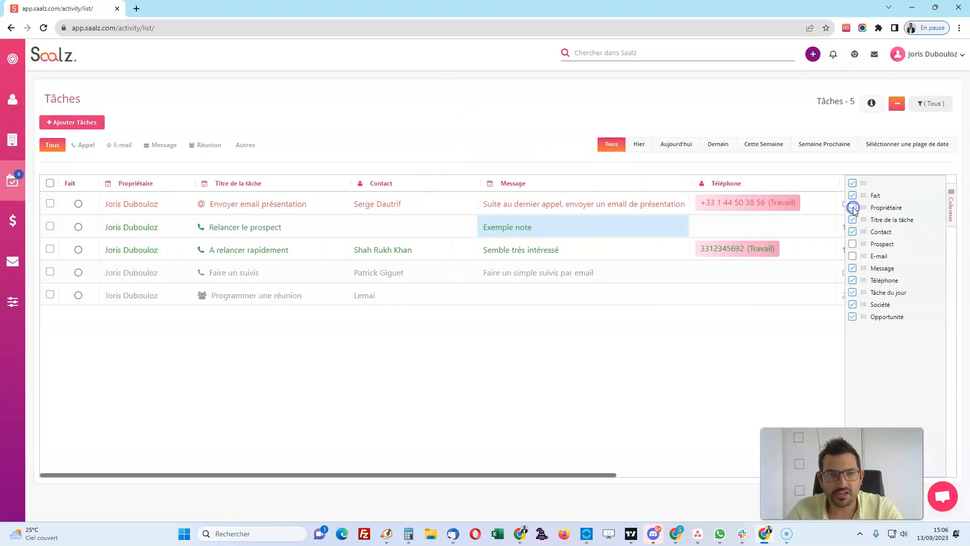
click(852, 208)
click(950, 204)
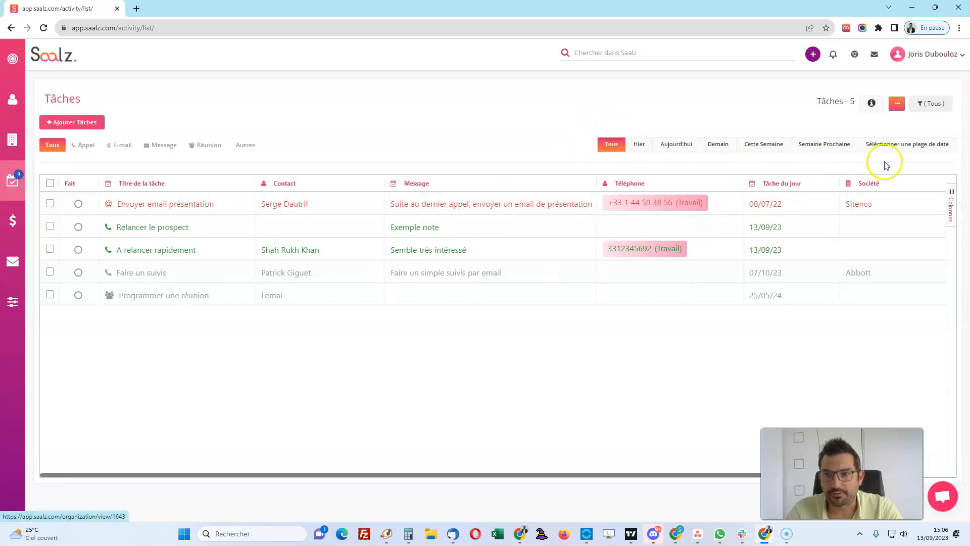
View the tasks by date for Hier, Aujourd'hui and Demain, and return to all dates.
click(643, 147)
click(678, 145)
click(718, 148)
click(611, 145)
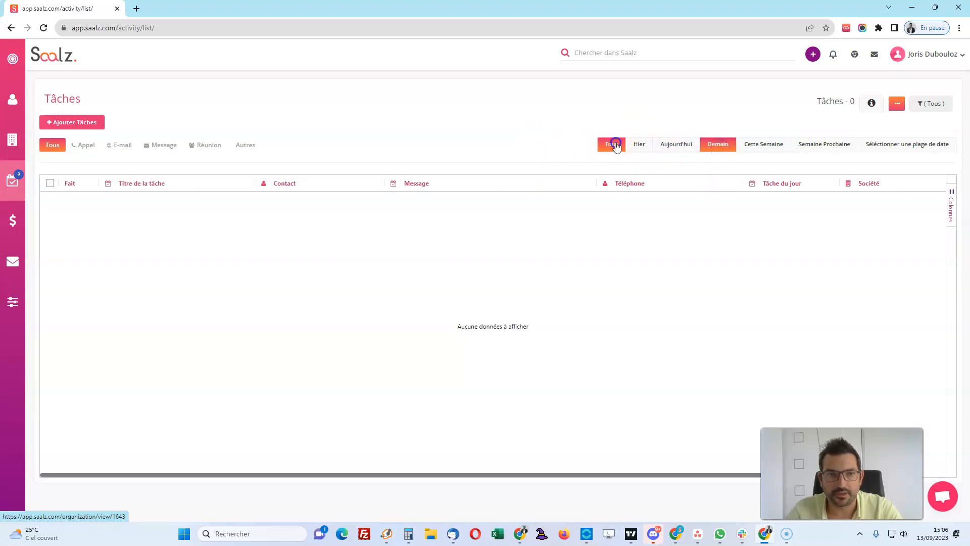
View the tasks by type for Appel, E-mail and Message, and return to all types.
click(78, 152)
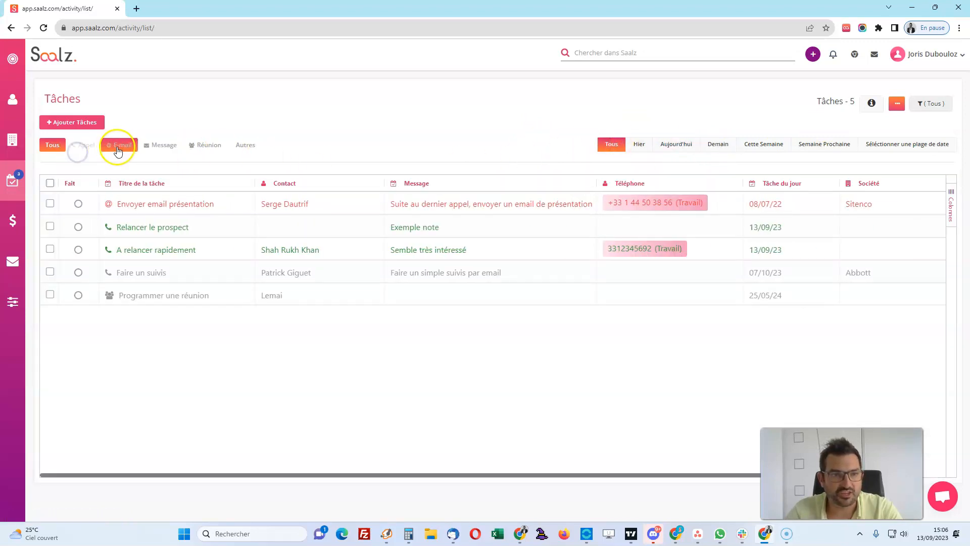
click(120, 147)
click(91, 146)
click(162, 146)
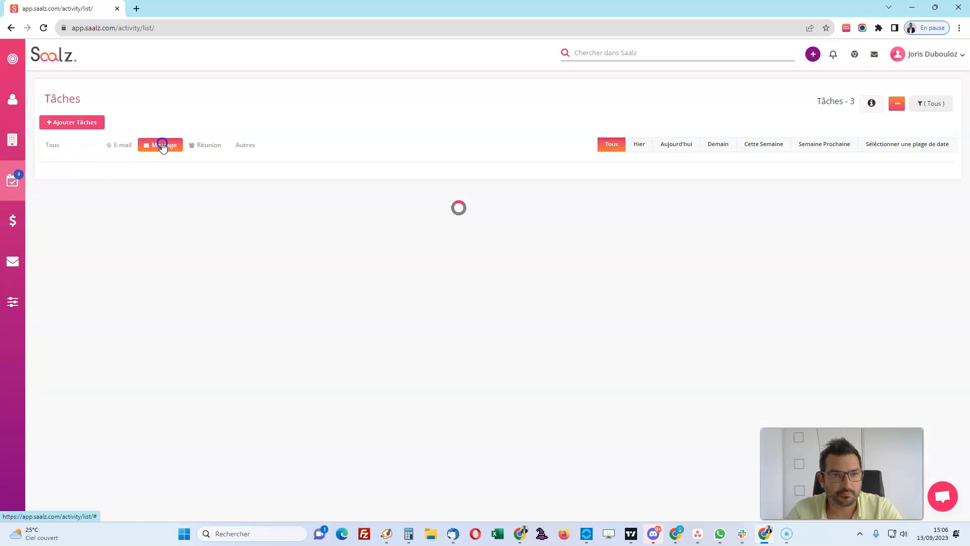
click(49, 147)
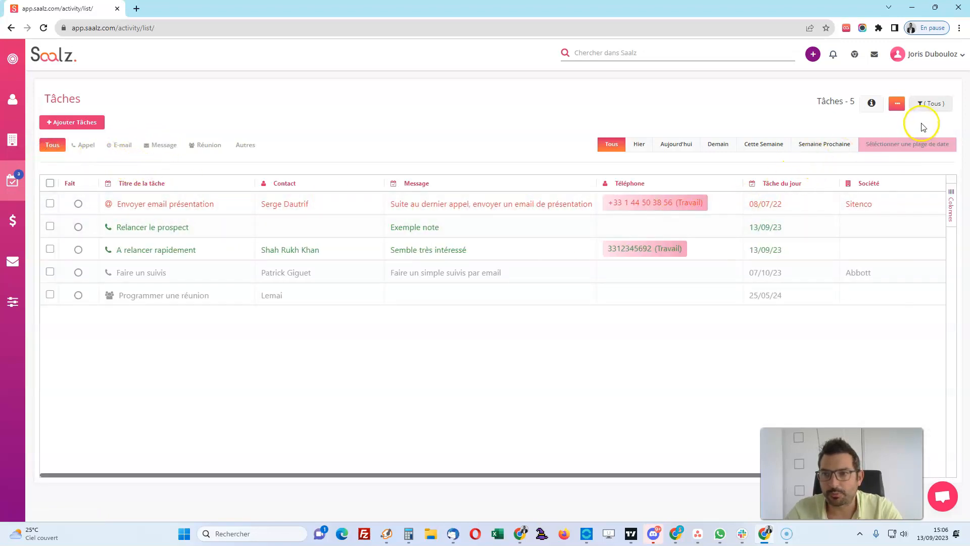
Apply the custom filter "Tâches à effectuer" to the task list.
click(929, 106)
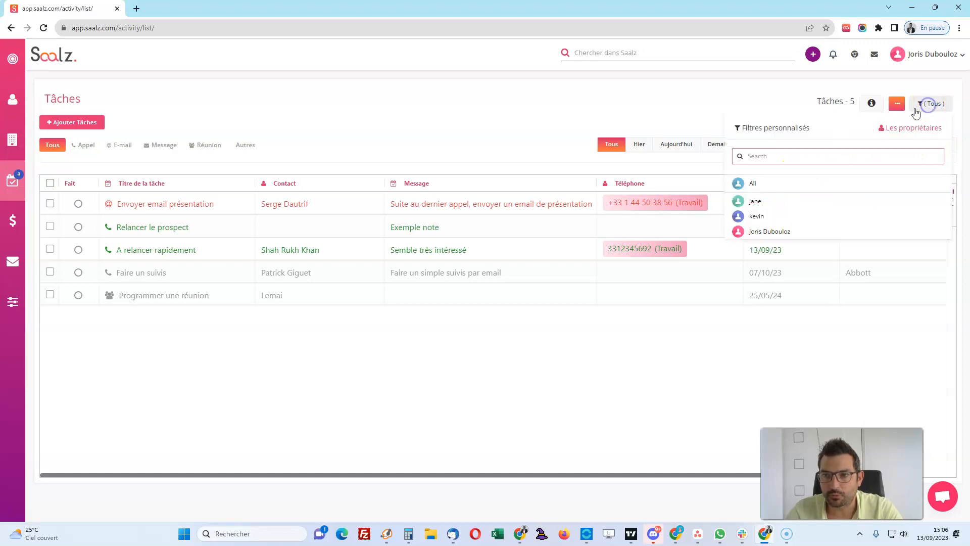
click(776, 128)
click(767, 174)
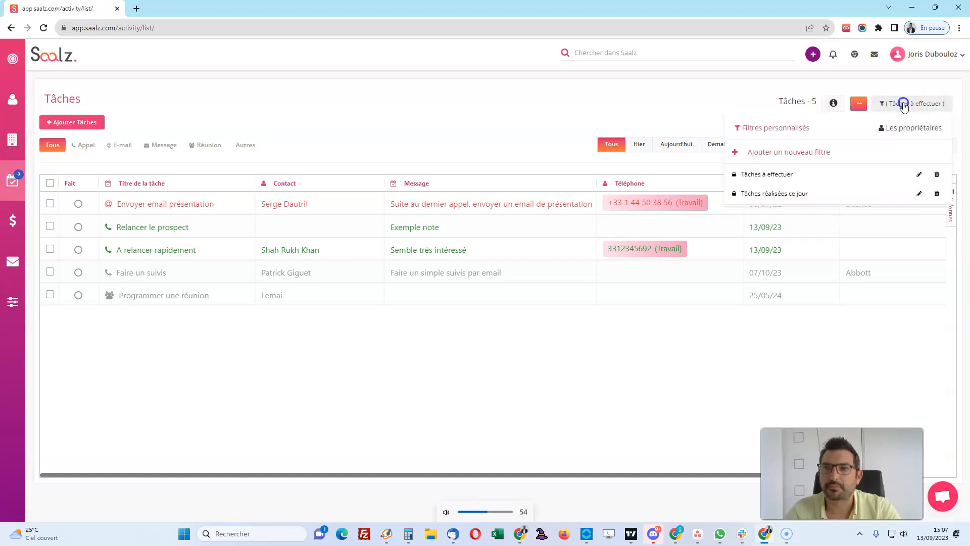
Start a new custom task filter with the activity condition Date d'ajout, Est antérieur à.
click(775, 157)
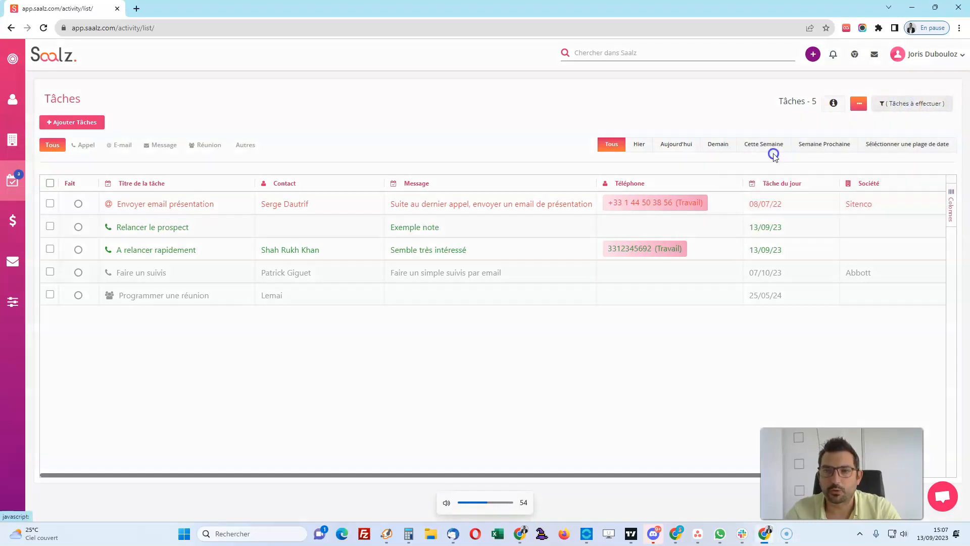
click(380, 122)
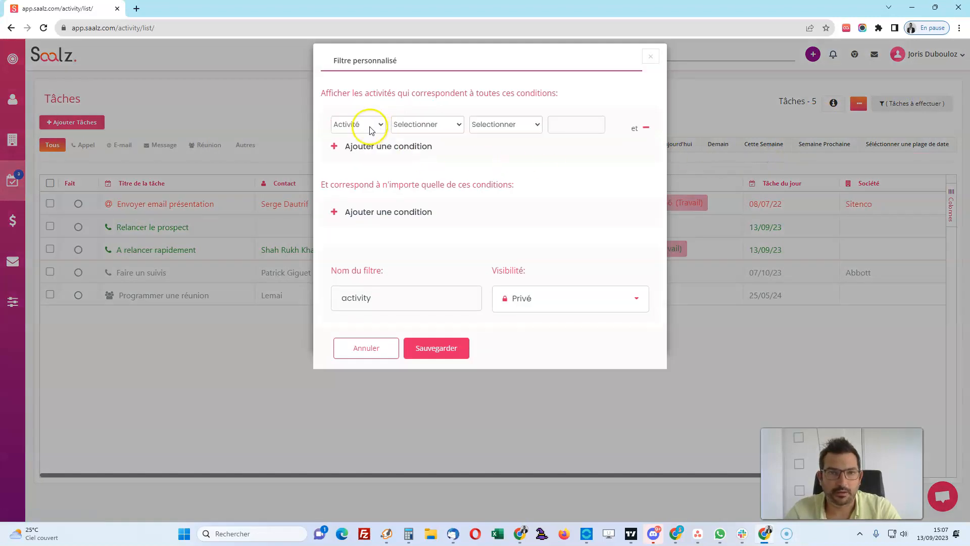
click(408, 126)
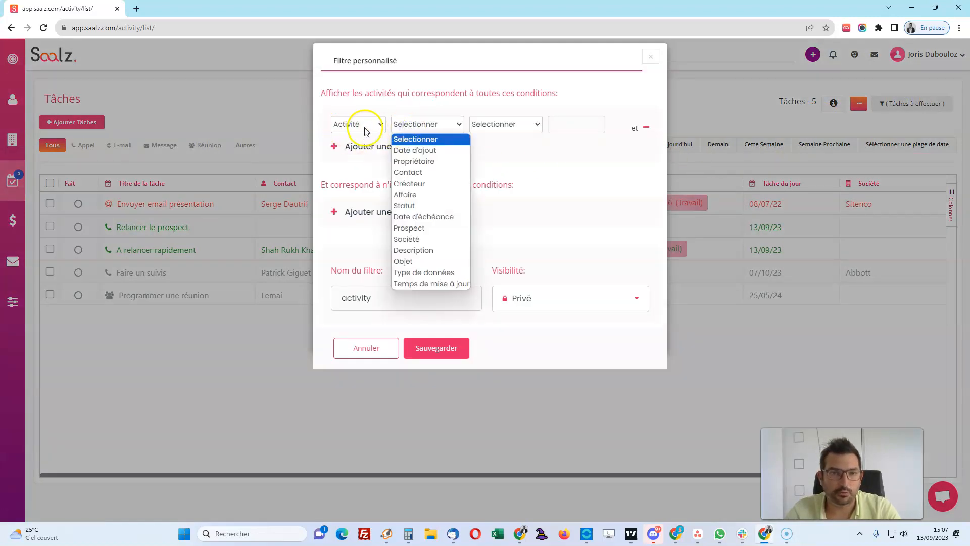
click(410, 150)
click(506, 127)
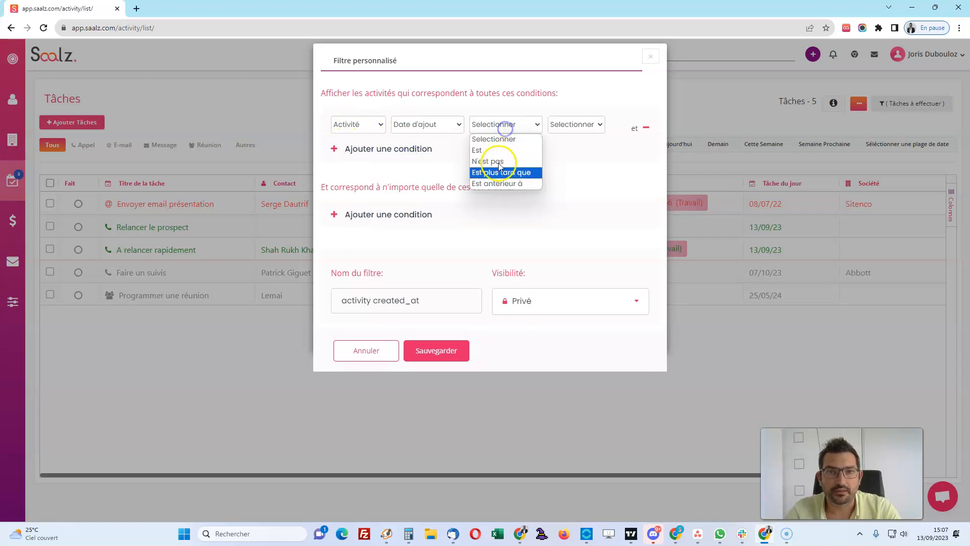
click(505, 171)
Set the filter condition's date to 01-05-2023 and close the custom filter without saving.
click(565, 126)
click(565, 154)
click(565, 153)
click(565, 153)
click(565, 154)
click(565, 196)
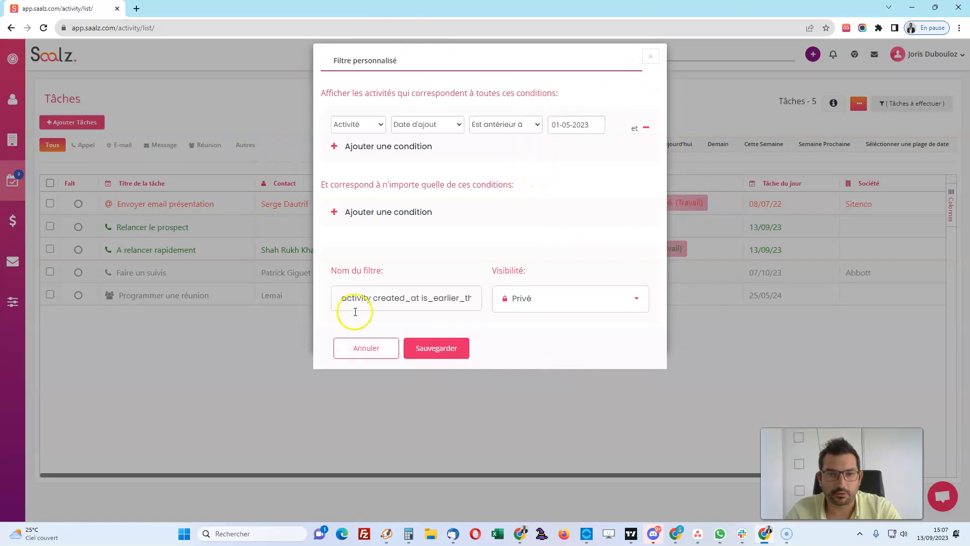
click(650, 57)
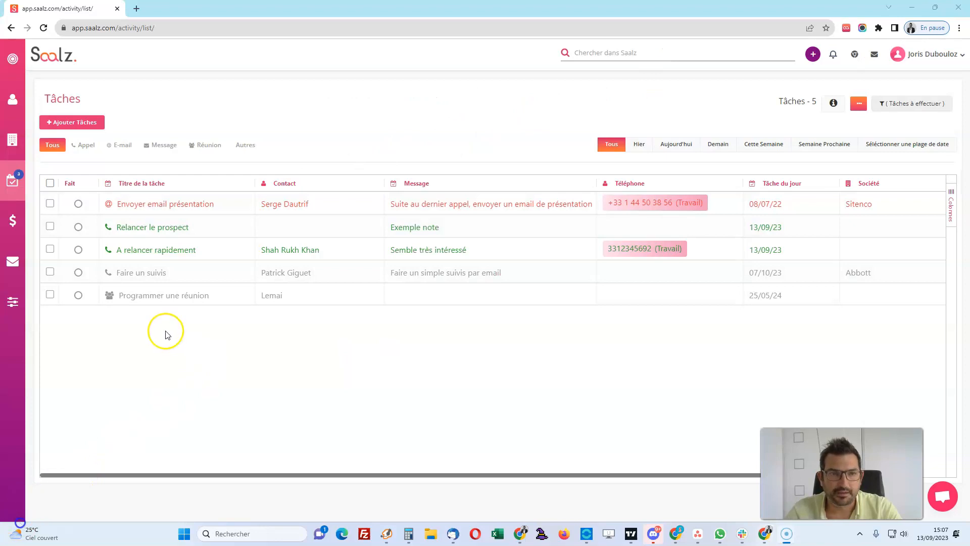
Mark the "Envoyer email présentation" and "Relancer le prospect" tasks as done.
click(79, 204)
click(78, 204)
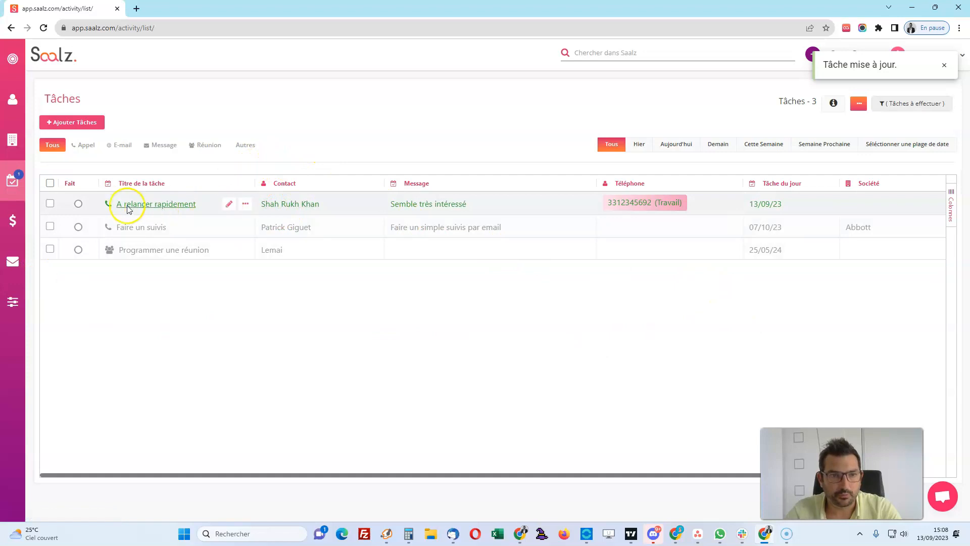
Open the record of the contact linked to the "A relancer rapidement" task.
click(290, 204)
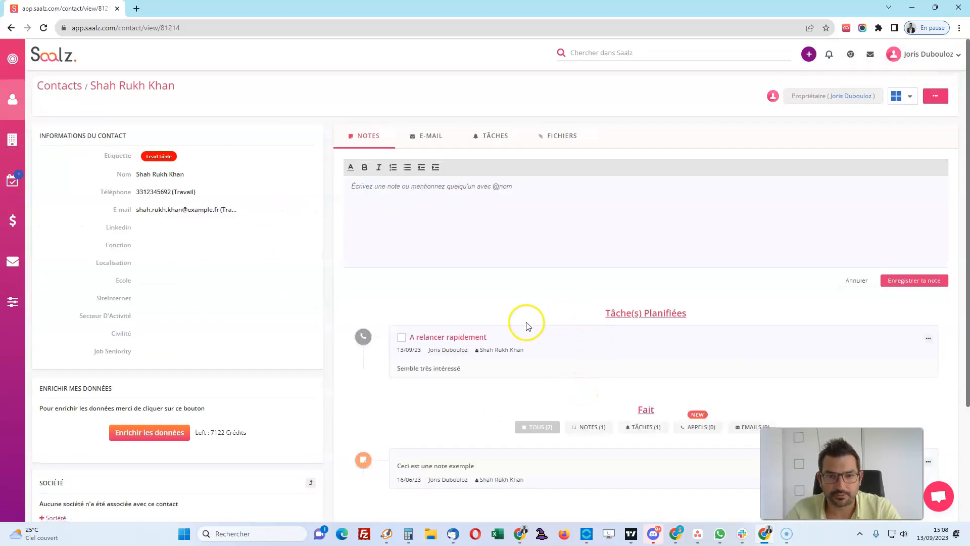
Return from the contact record to the task list and mark the "A relancer rapidement" task as done.
scroll(403, 234, down, 1)
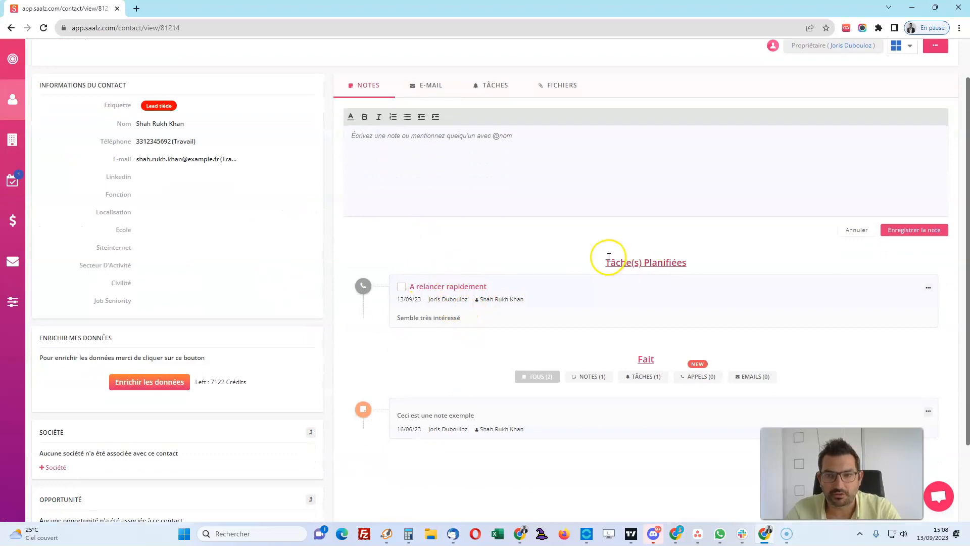
key(alt+Left)
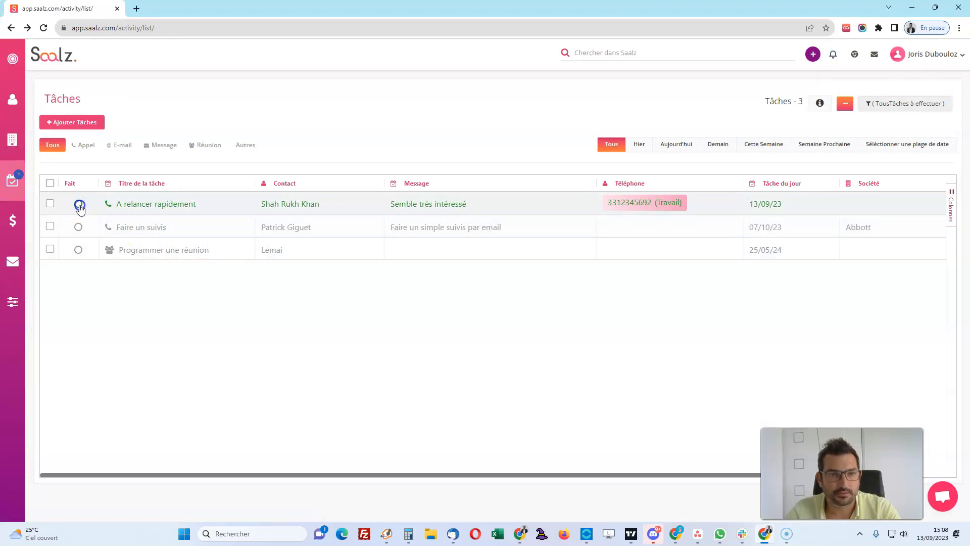
click(79, 205)
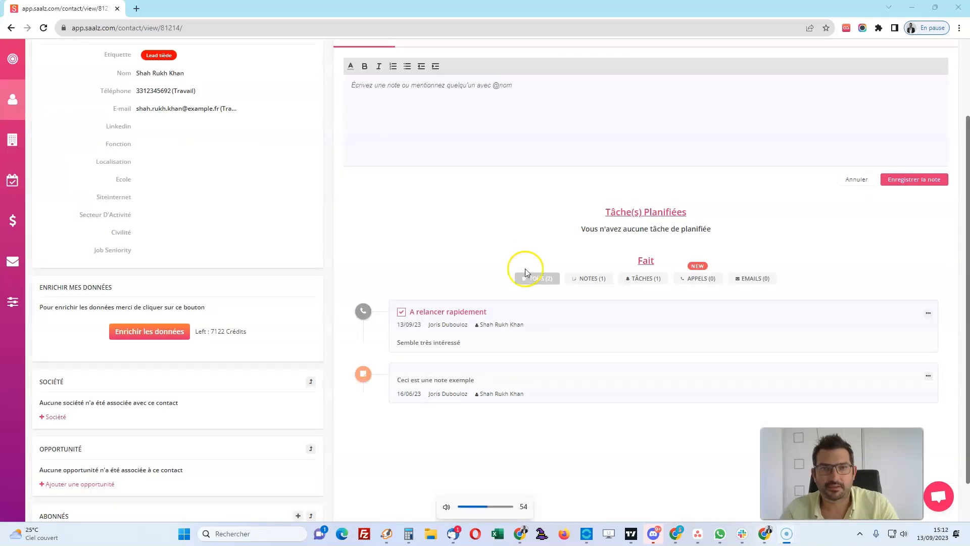
Set the completed "A relancer rapidement" task back to not done from the contact's record.
scroll(526, 268, up, 2)
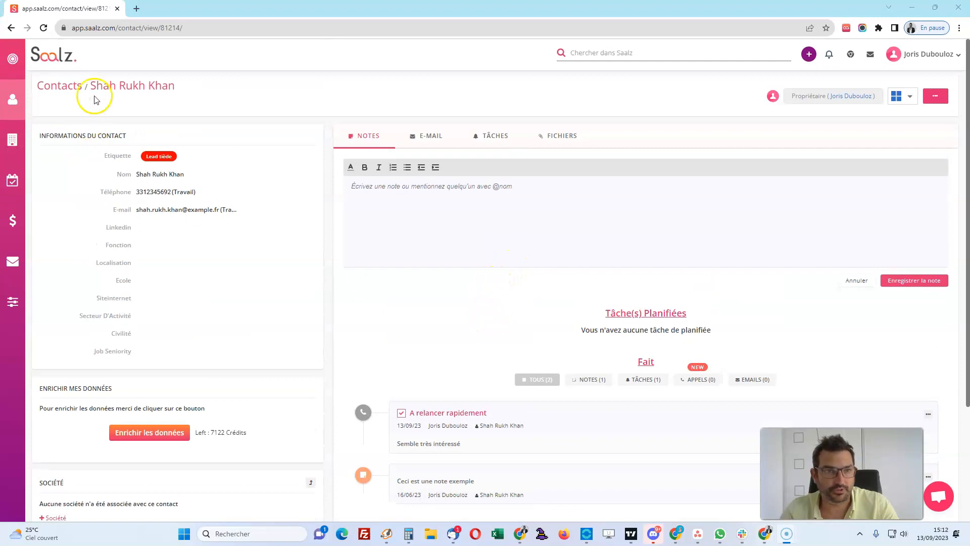
scroll(476, 342, down, 2)
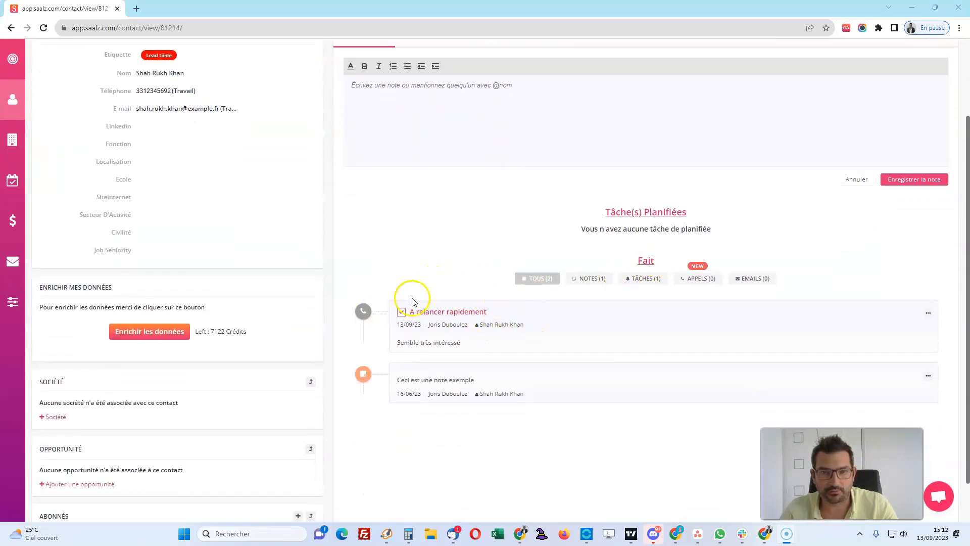
click(401, 313)
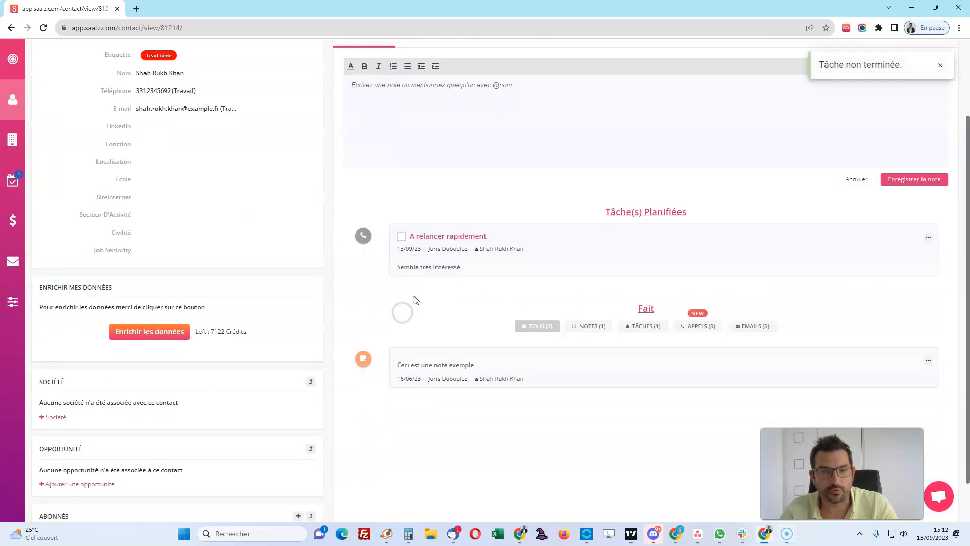
Open the task list and close the support chat on the Saalz Helpdesk page.
click(14, 184)
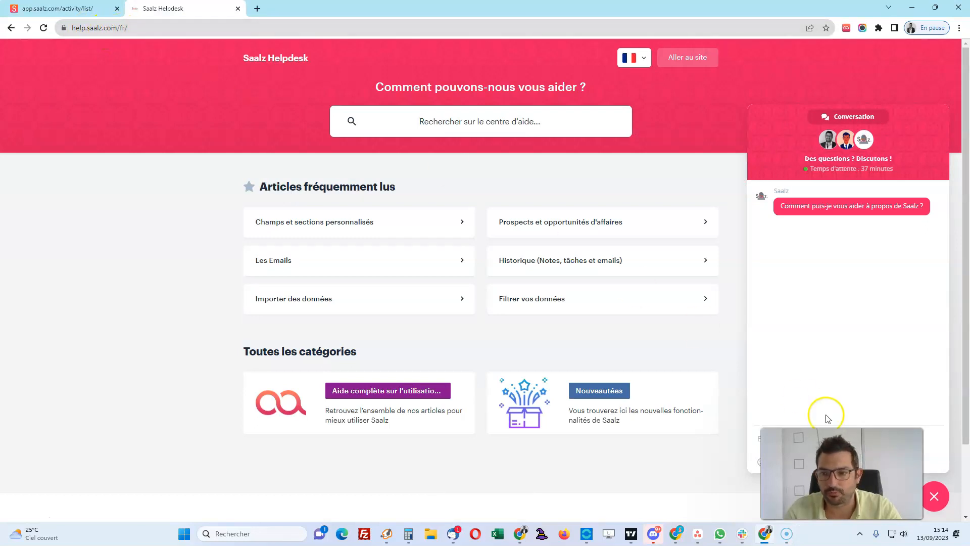
click(936, 497)
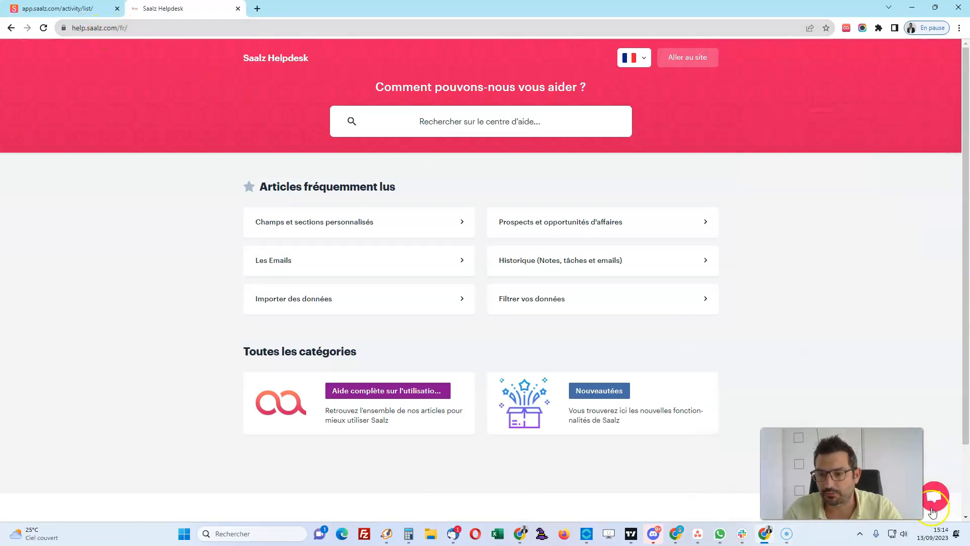